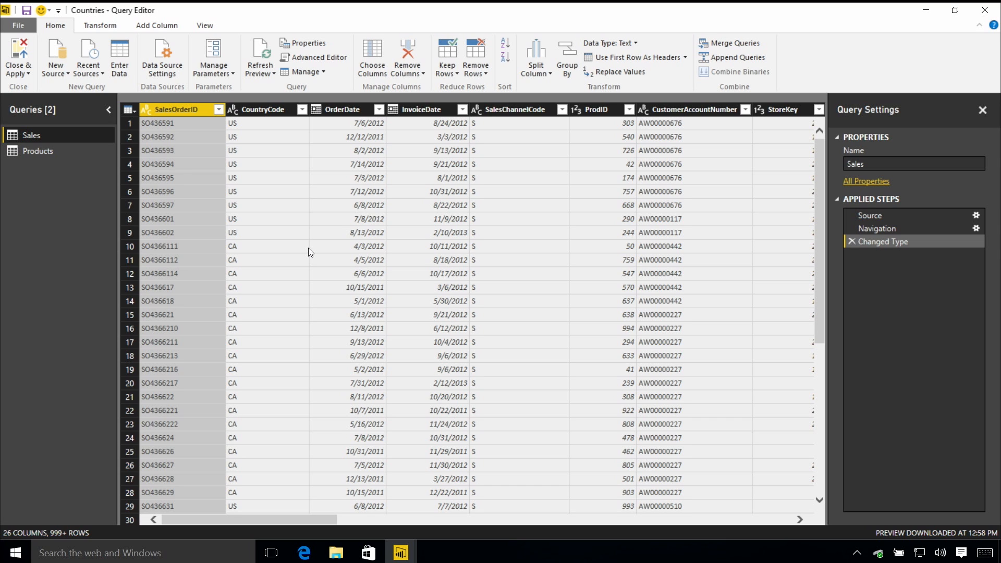
Create a new query parameter named Country Code with the description "Two letter country code for your area"
left_click(221, 71)
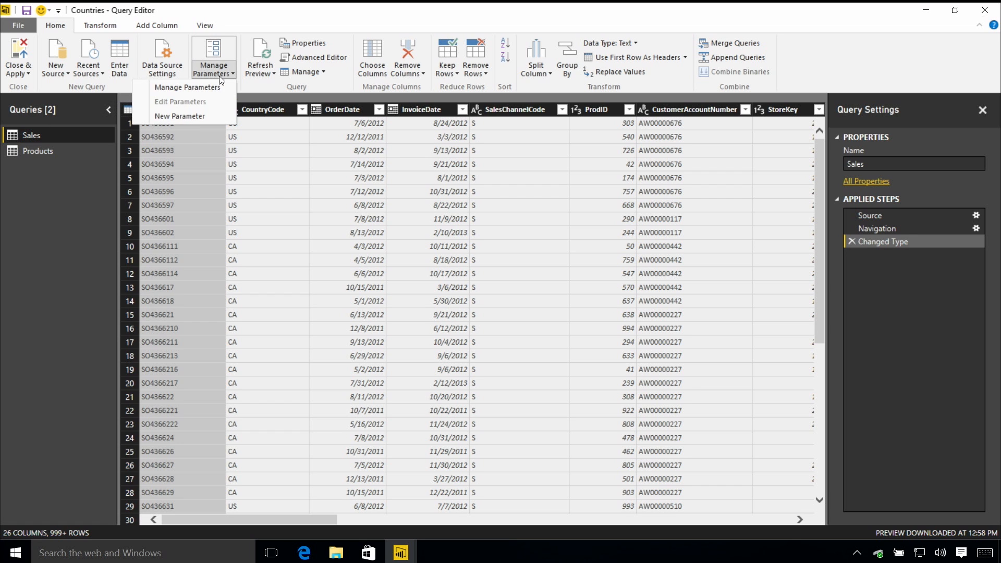
left_click(207, 114)
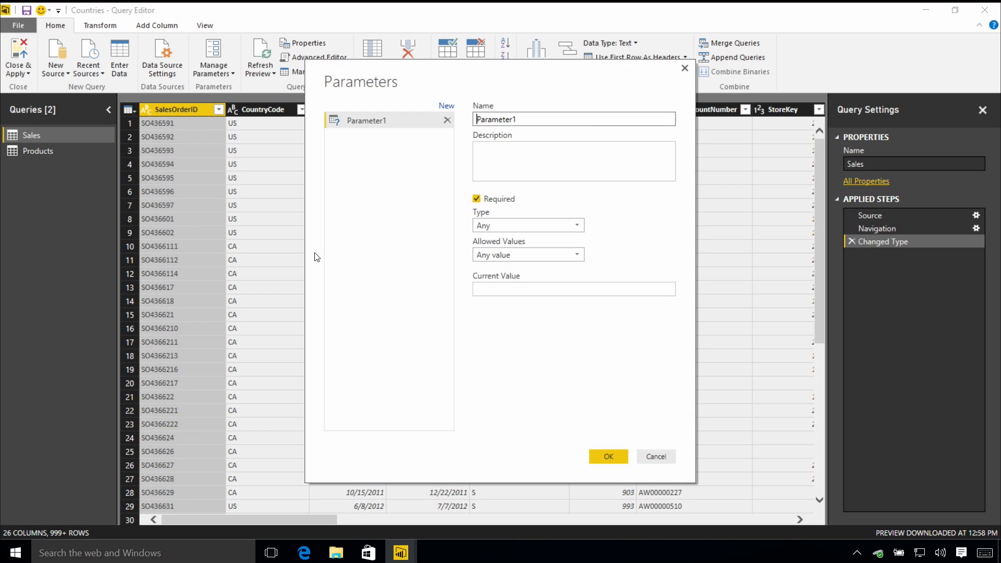
type("Coutnry")
key("BackSpace")
key("BackSpace")
key("BackSpace")
key("BackSpace")
type("ntry Code")
key("Tab")
type("Two letter country code for ")
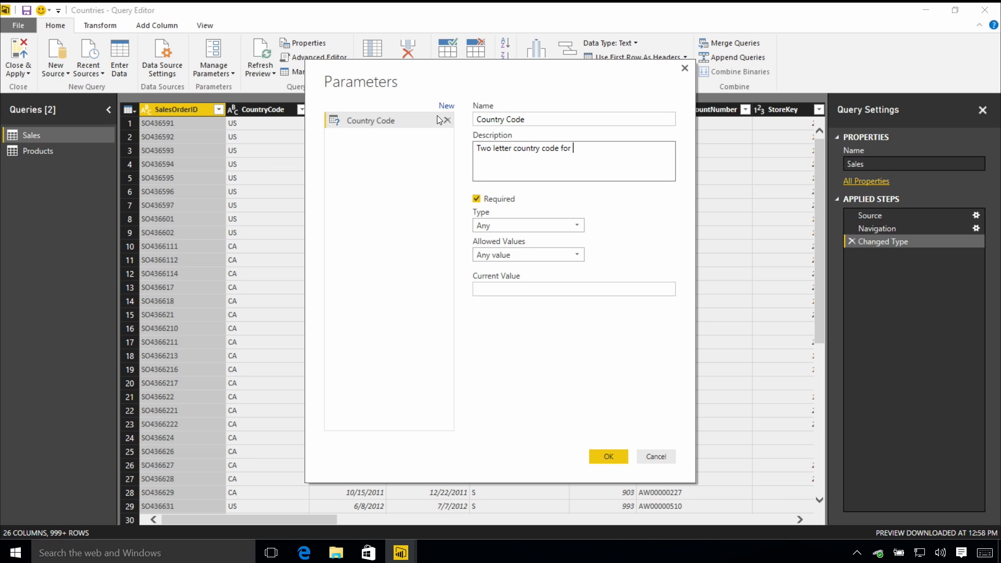
type("your area")
Set the parameter's type to Text and its allowed values to a list of values
left_click(575, 226)
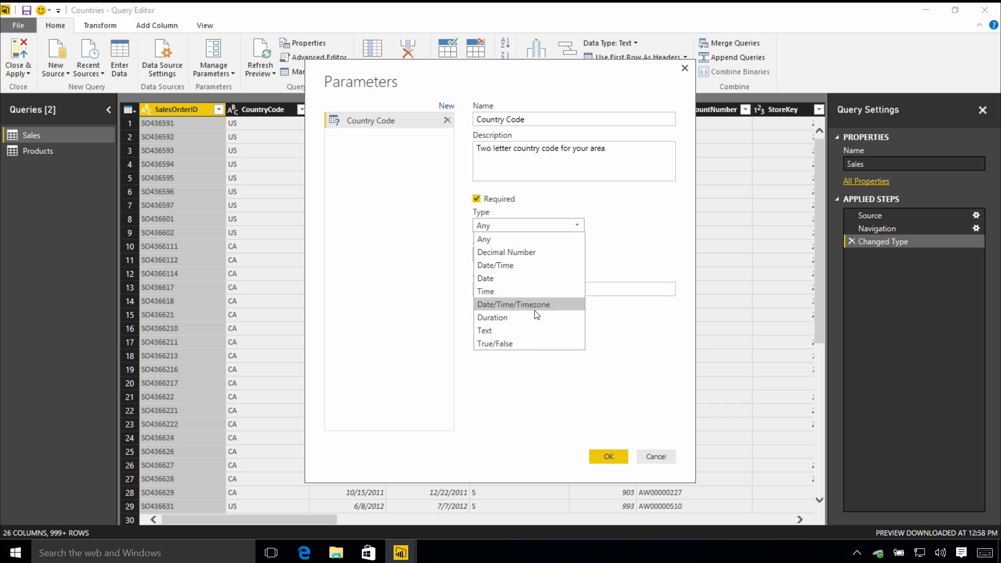
left_click(529, 331)
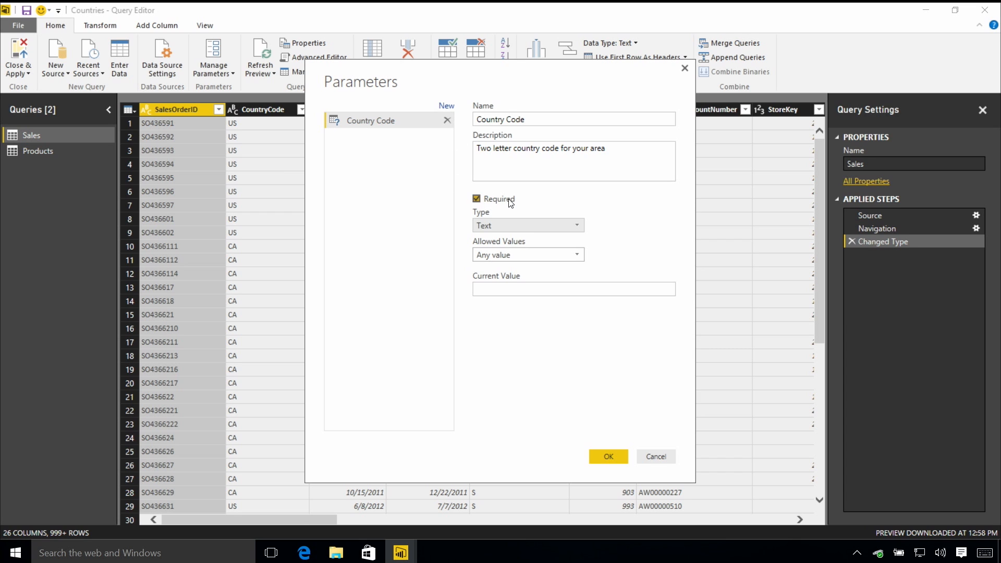
left_click(528, 257)
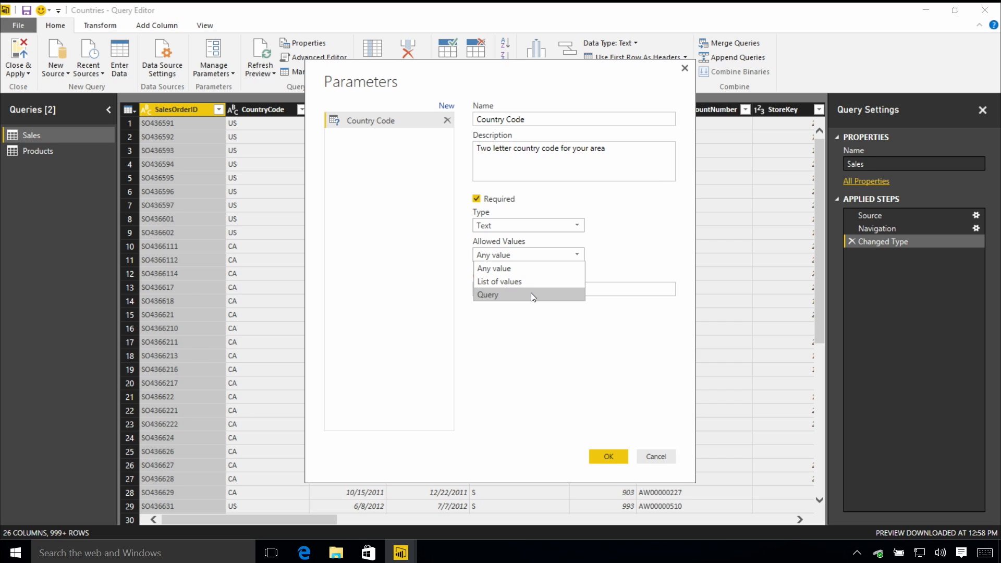
left_click(535, 281)
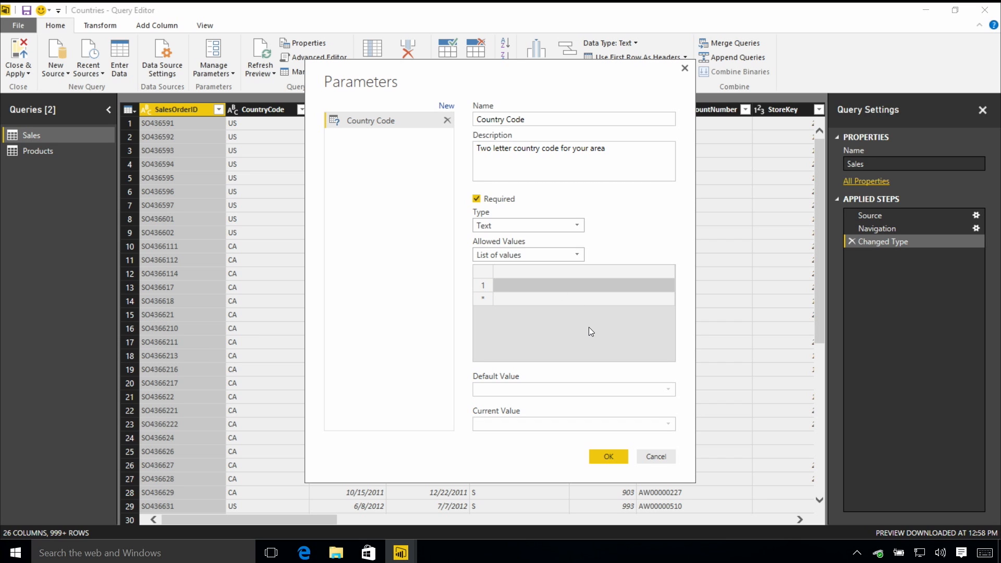
Enter CA, US and UK as the parameter's allowed values
type("CA")
key("Return")
type("US")
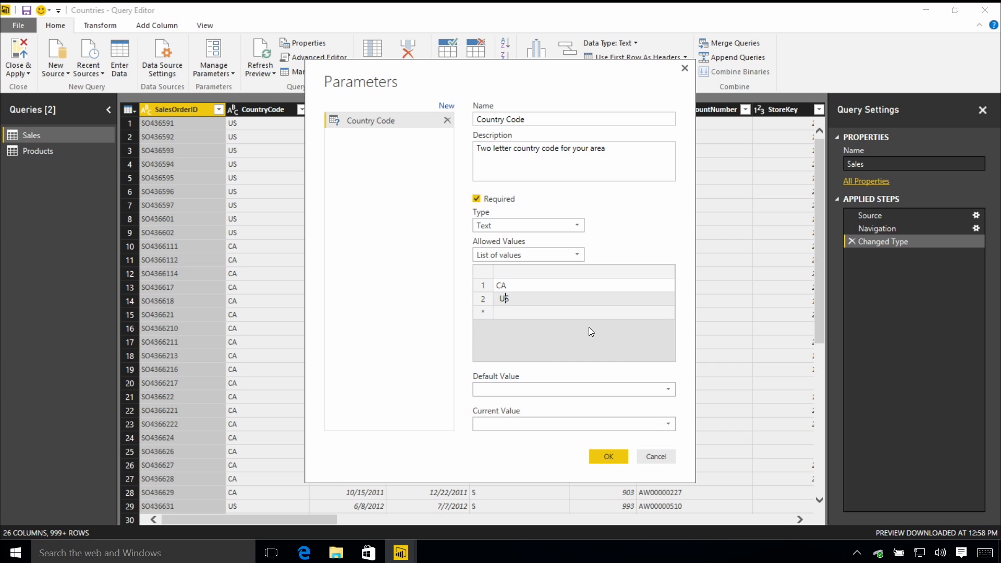
key("Return")
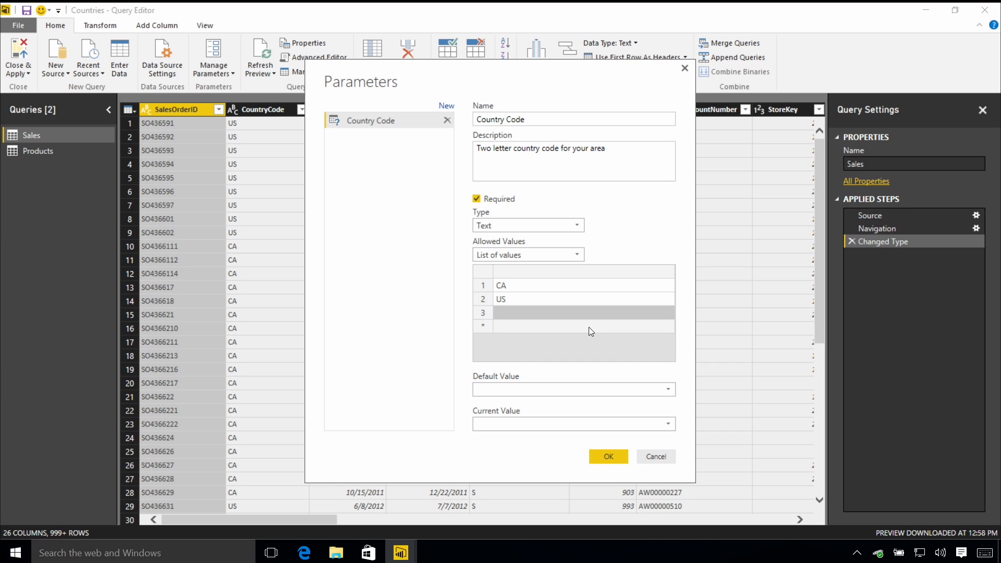
type("UK")
key("Return")
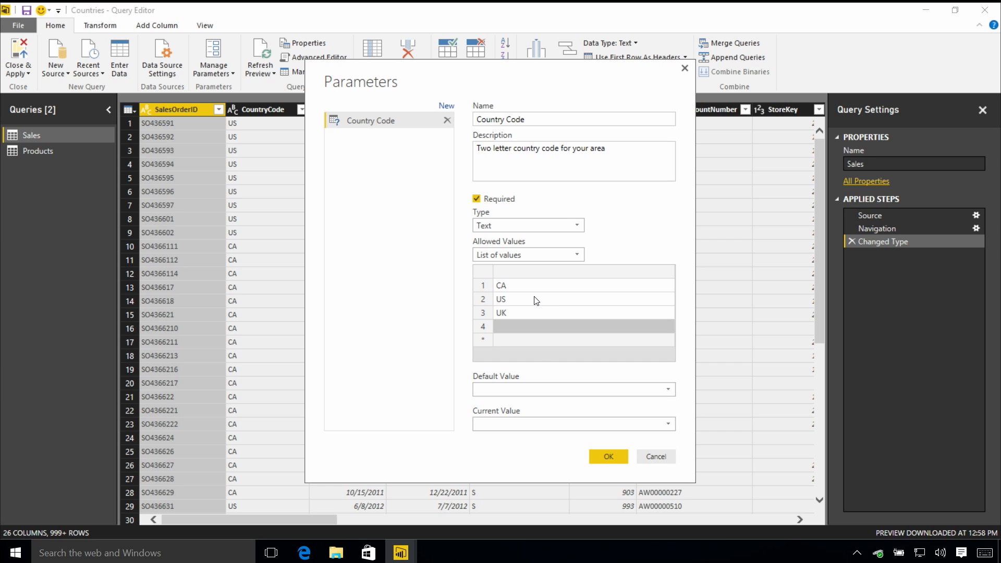
Set the default value to CA and the current value to US, then save the parameter
left_click(554, 390)
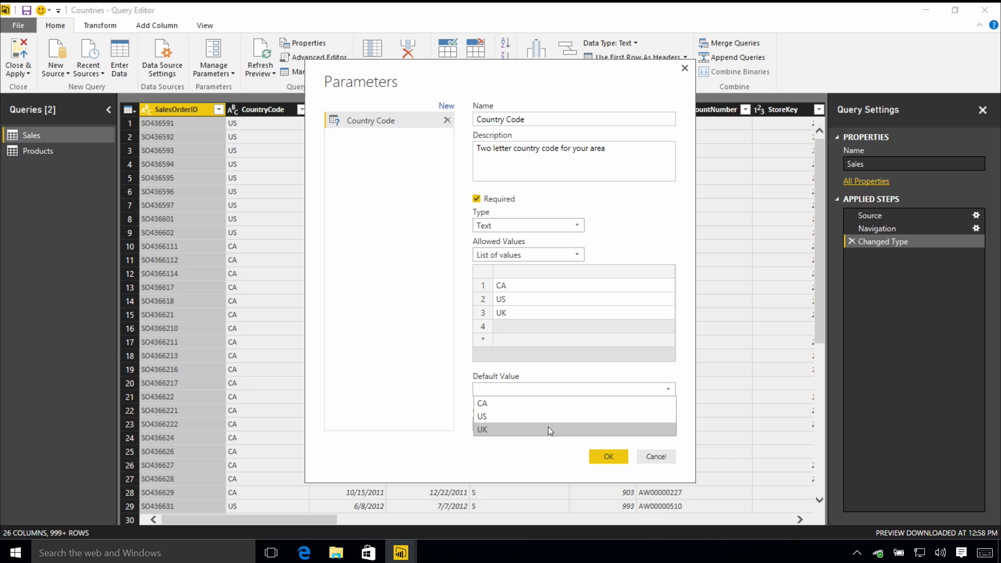
left_click(552, 403)
left_click(579, 424)
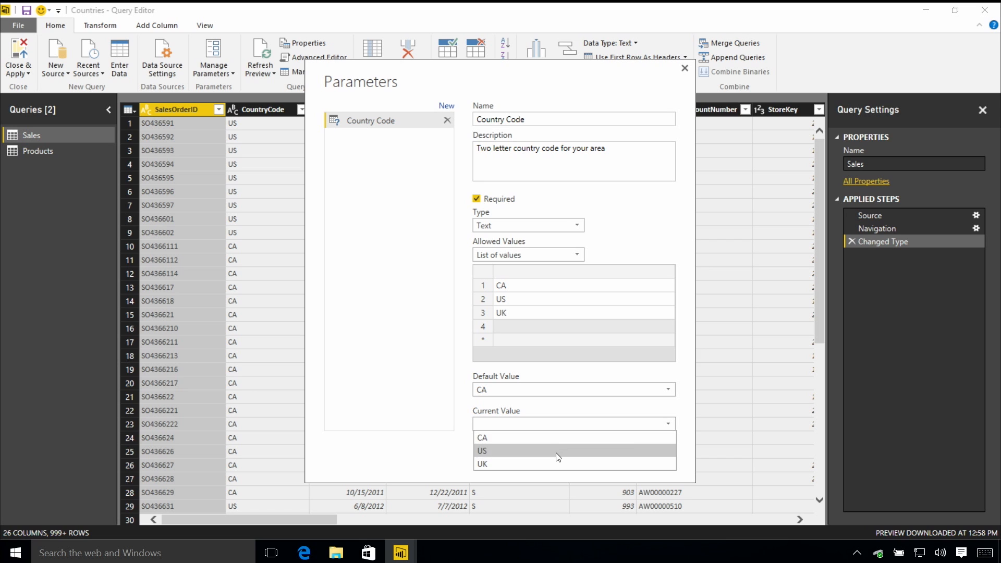
left_click(556, 452)
left_click(579, 424)
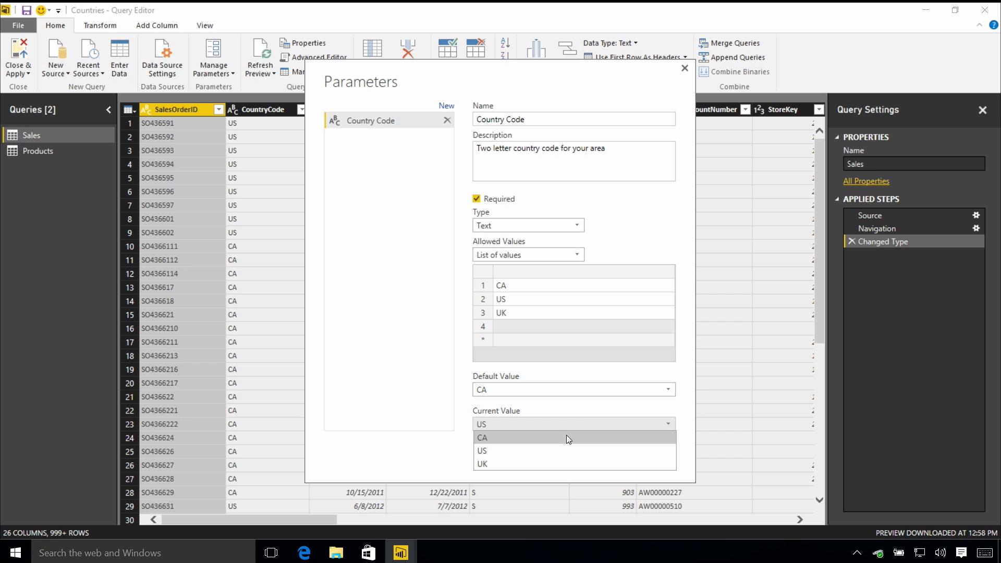
left_click(581, 422)
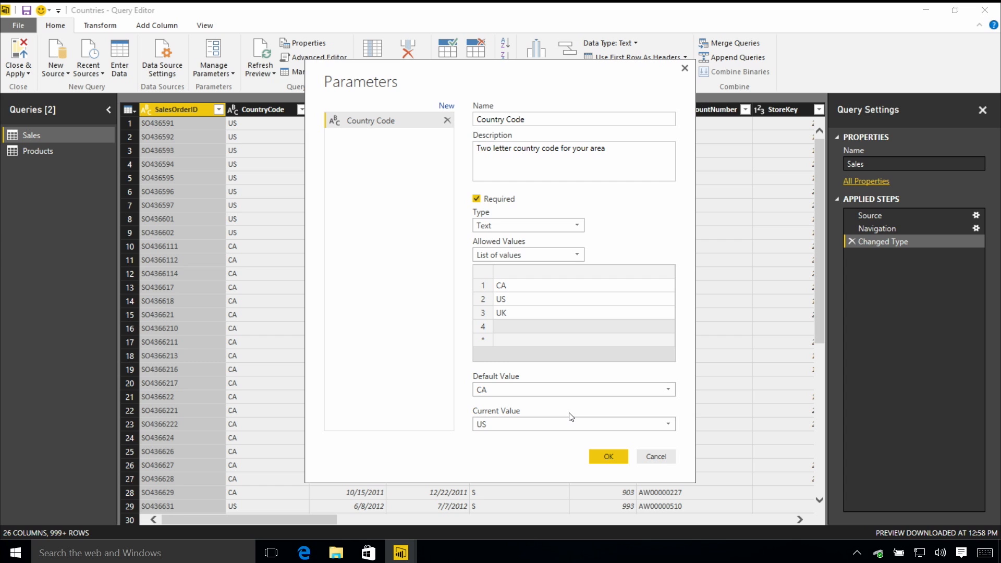
left_click(610, 458)
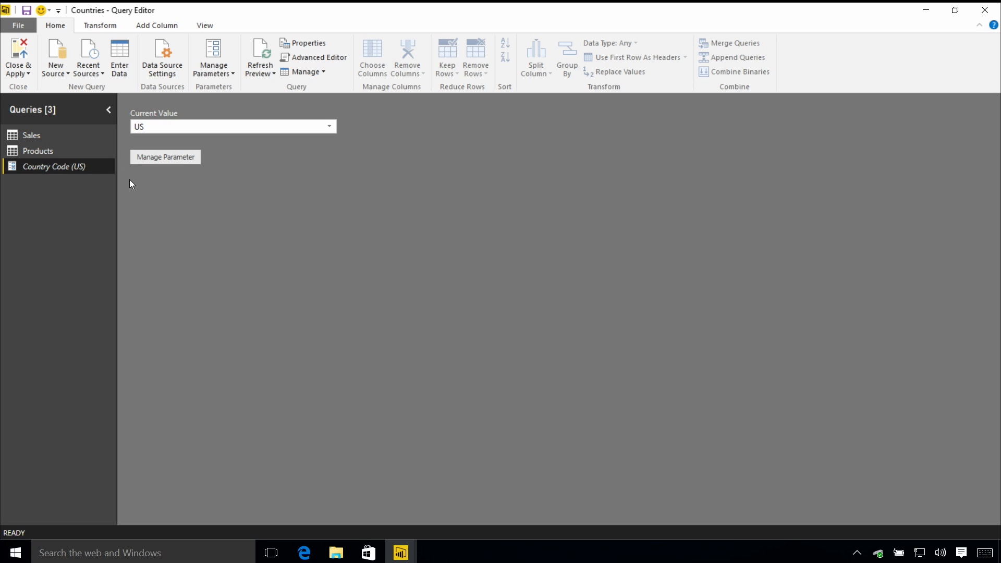
Filter the Sales query's CountryCode column to rows equal to the Country Code parameter
left_click(55, 138)
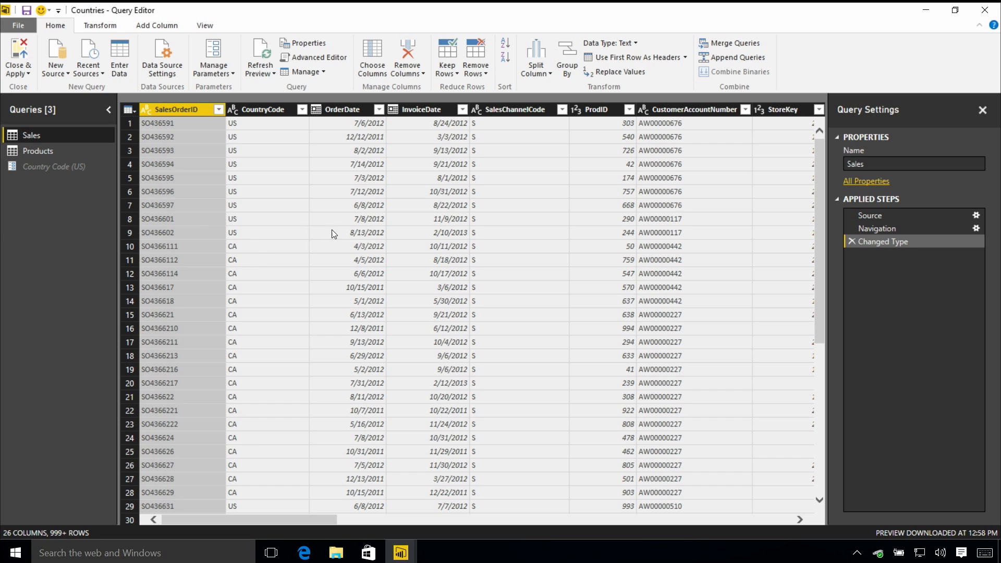
left_click(303, 110)
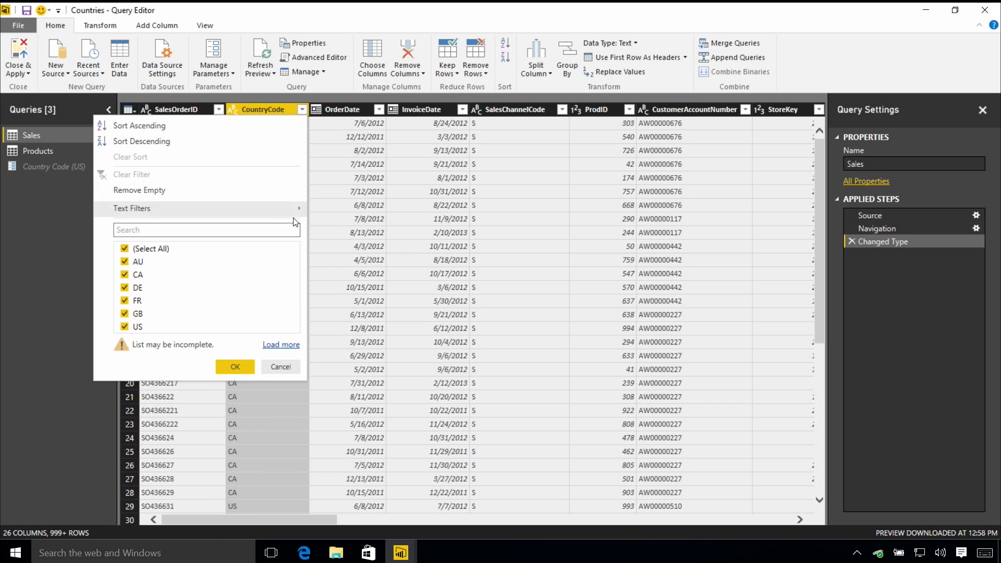
mouse_move(297, 211)
left_click(351, 211)
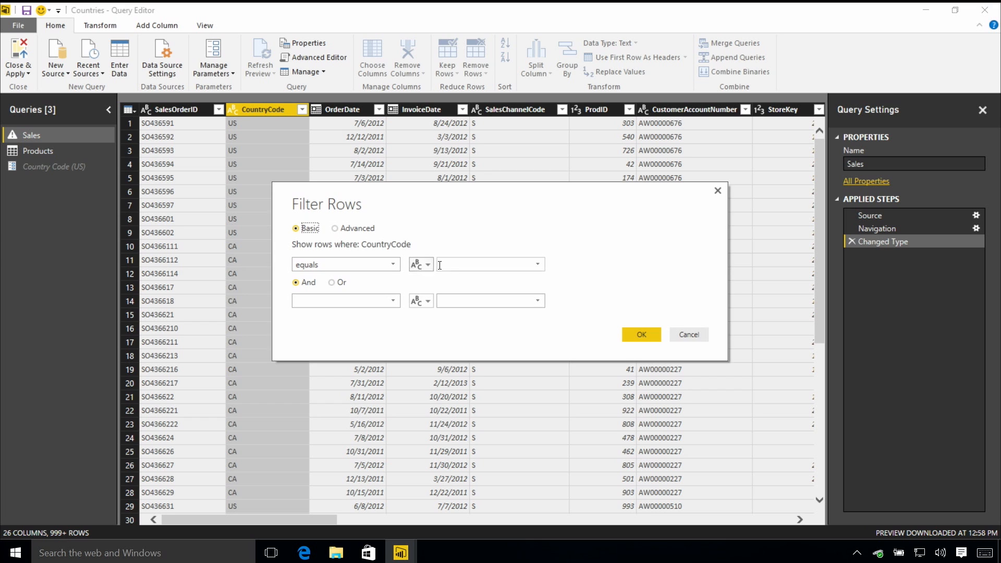
left_click(426, 265)
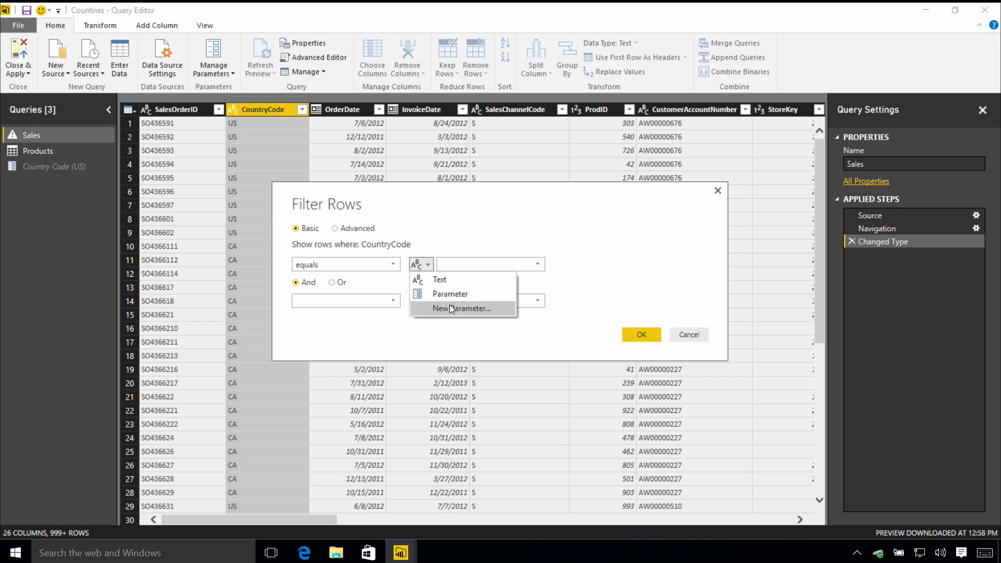
left_click(455, 295)
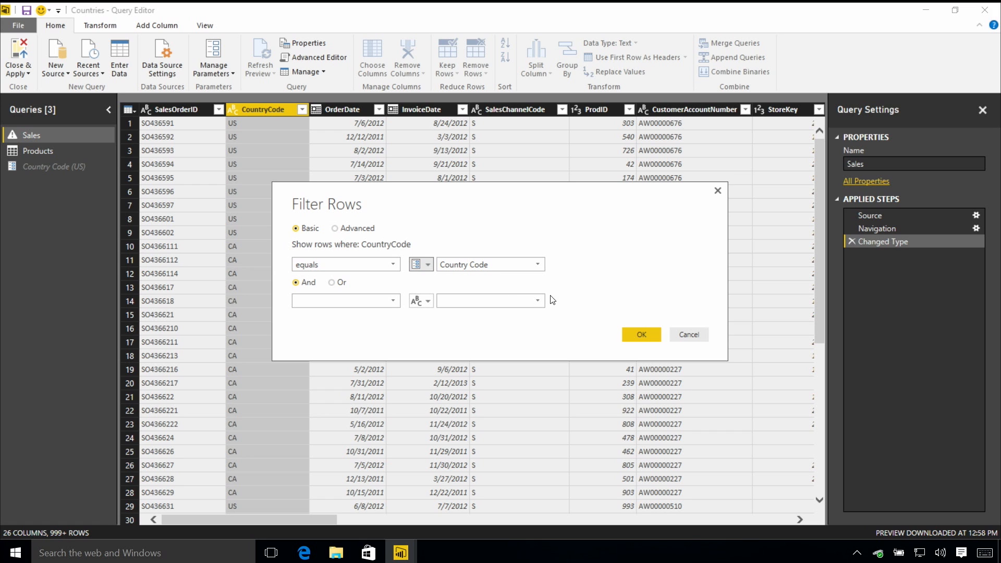
left_click(642, 334)
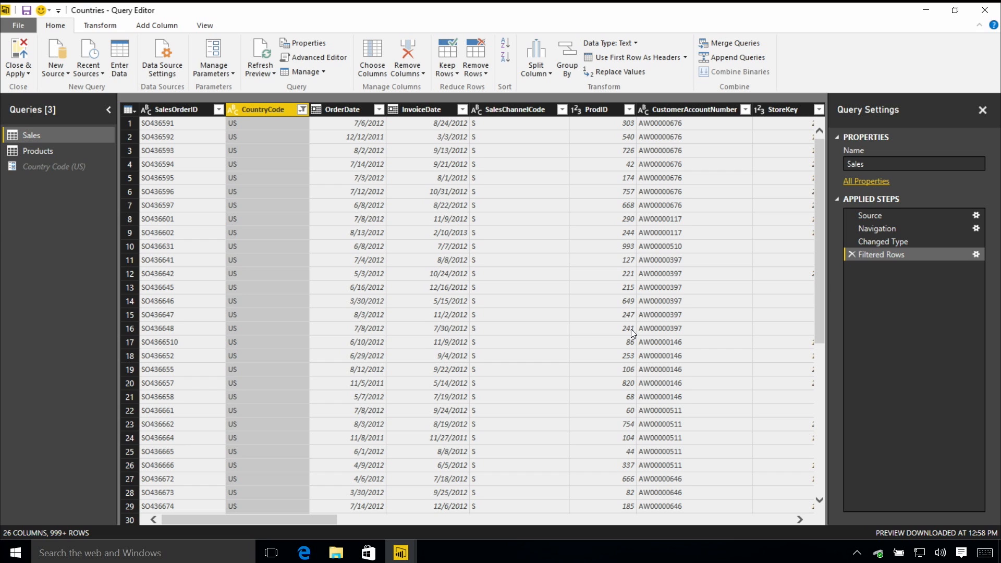
Close the query editor and export the report as a Power BI template described as "Sales by country", saved as Countries
left_click(19, 51)
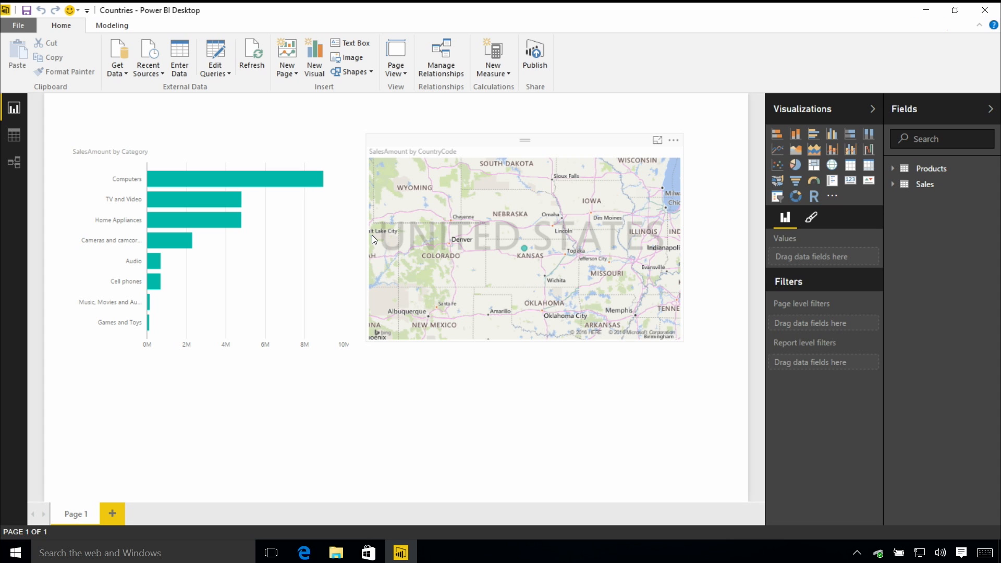
left_click(26, 30)
mouse_move(67, 197)
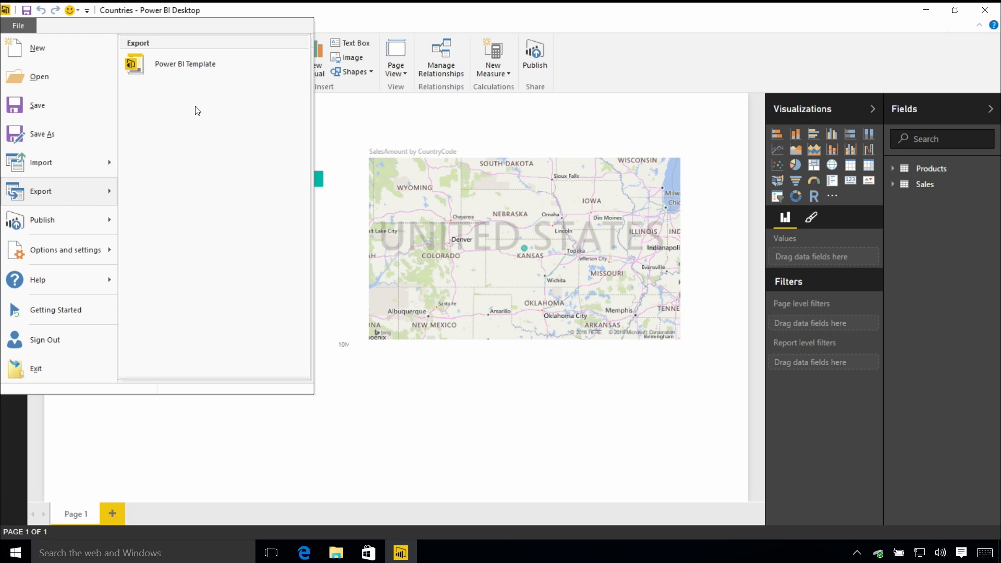
left_click(225, 60)
type("Sales by country")
left_click(563, 333)
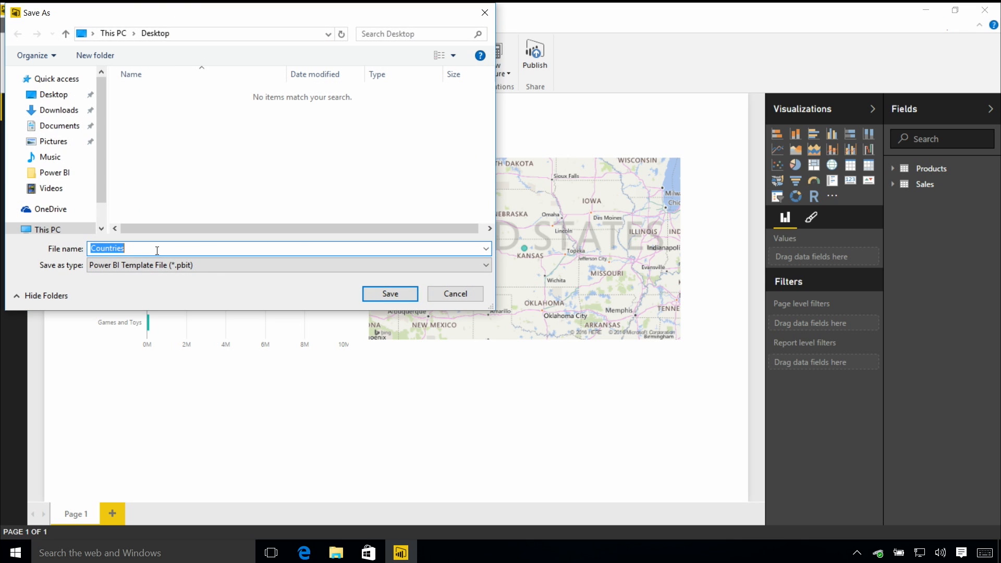
left_click(402, 296)
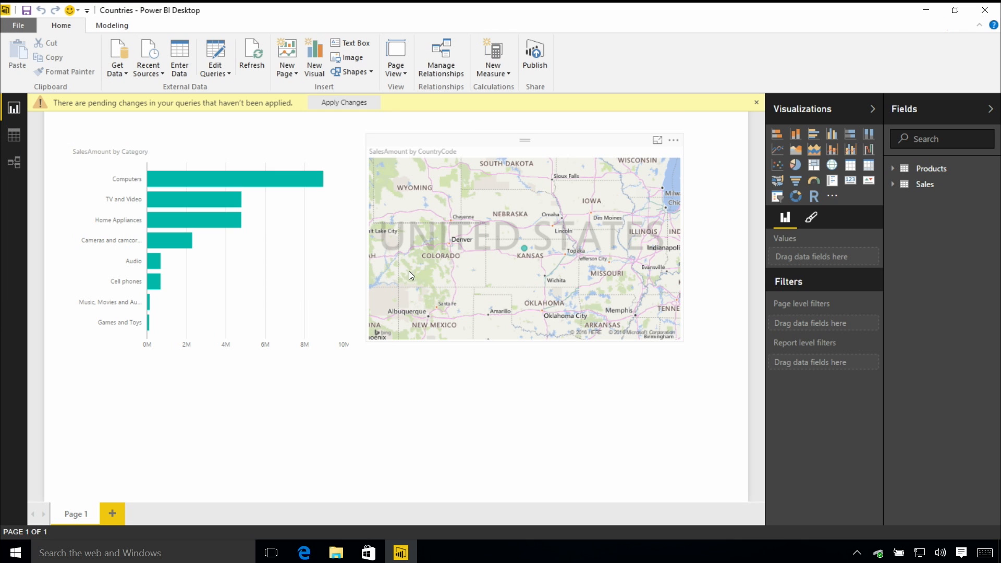
Close Power BI without saving and open the Countries template file from the desktop
left_click(985, 10)
left_click(510, 296)
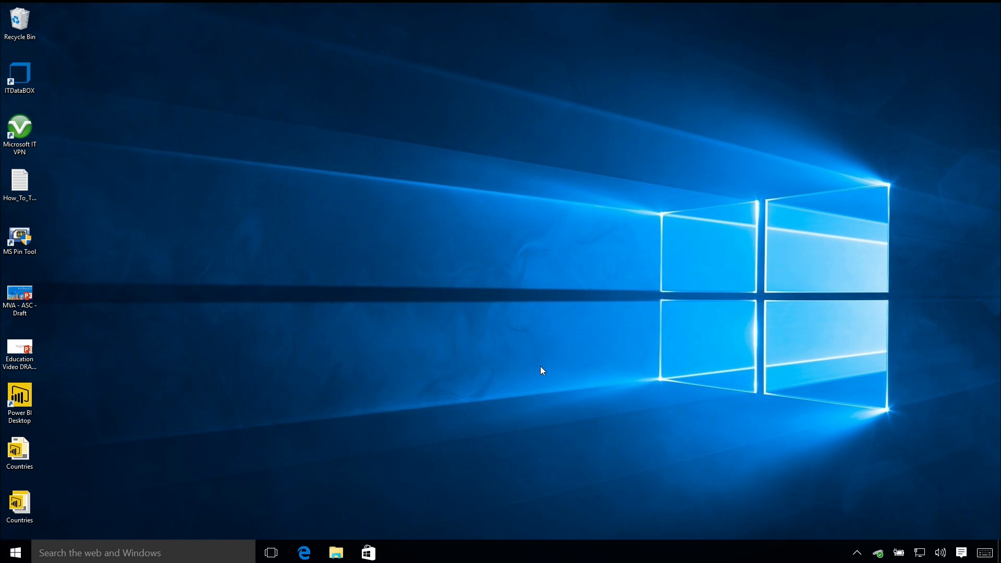
left_click_drag(432, 282, 436, 279)
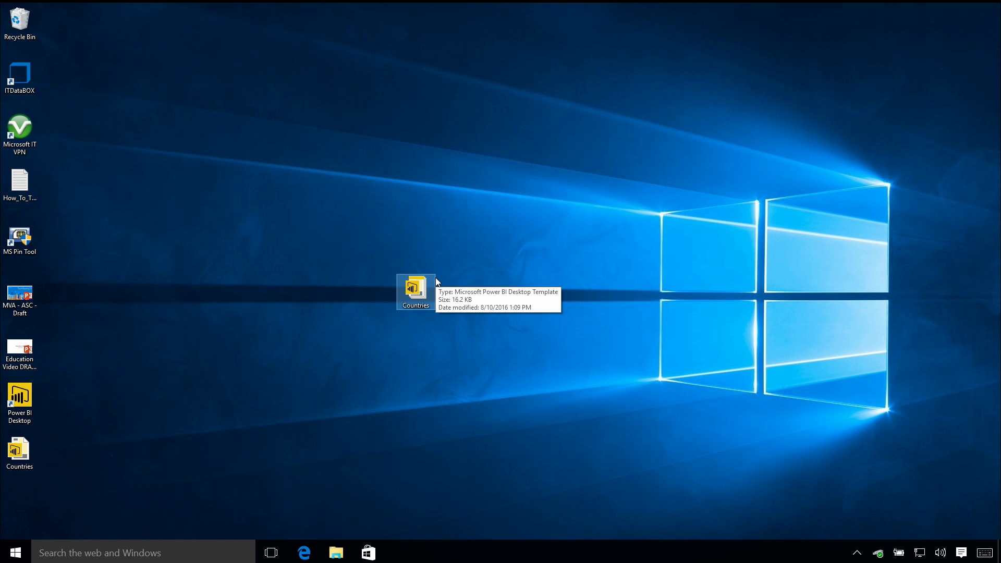
double_click(420, 285)
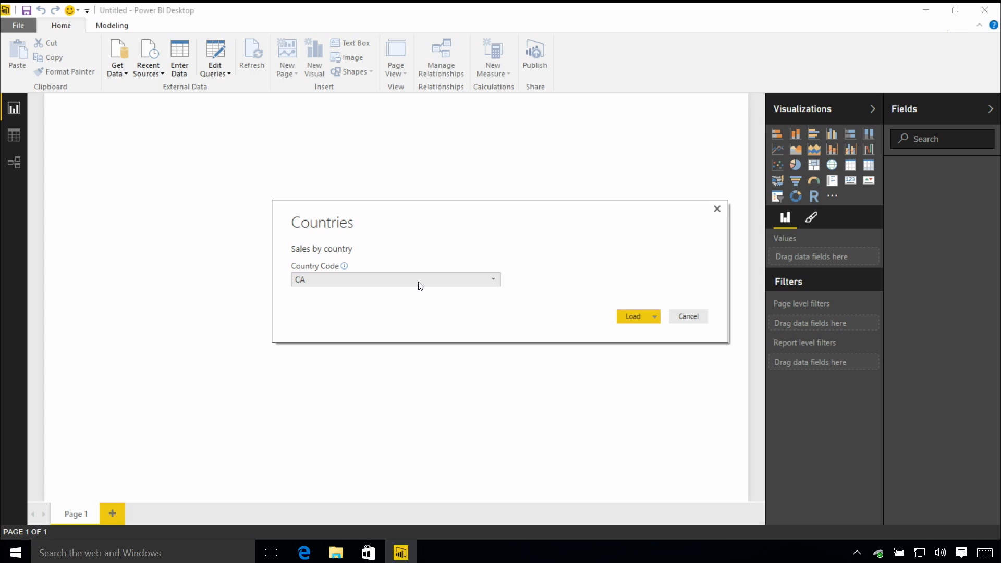
Choose CA as the Country Code and load the template
left_click(419, 282)
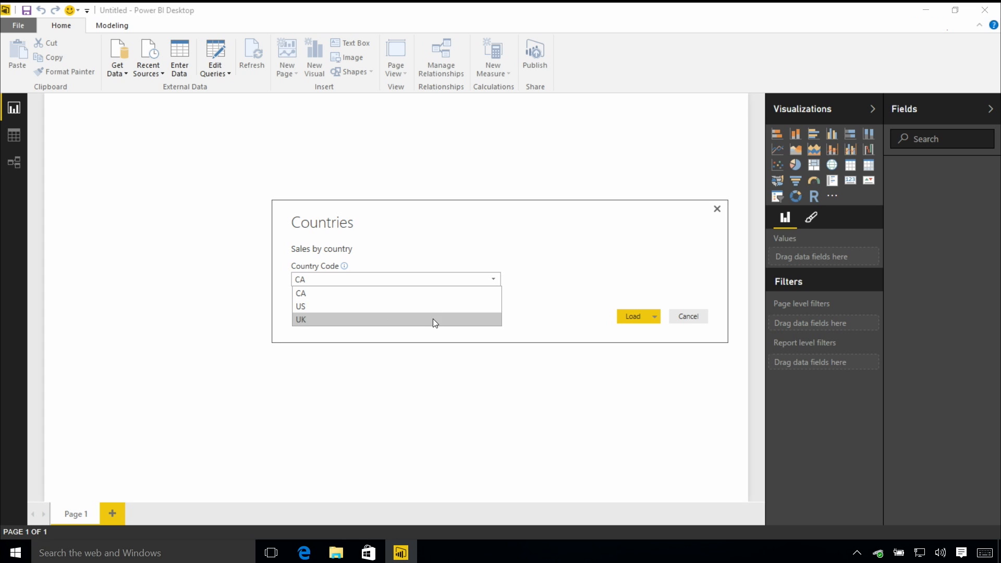
left_click(449, 321)
left_click(467, 281)
left_click(459, 293)
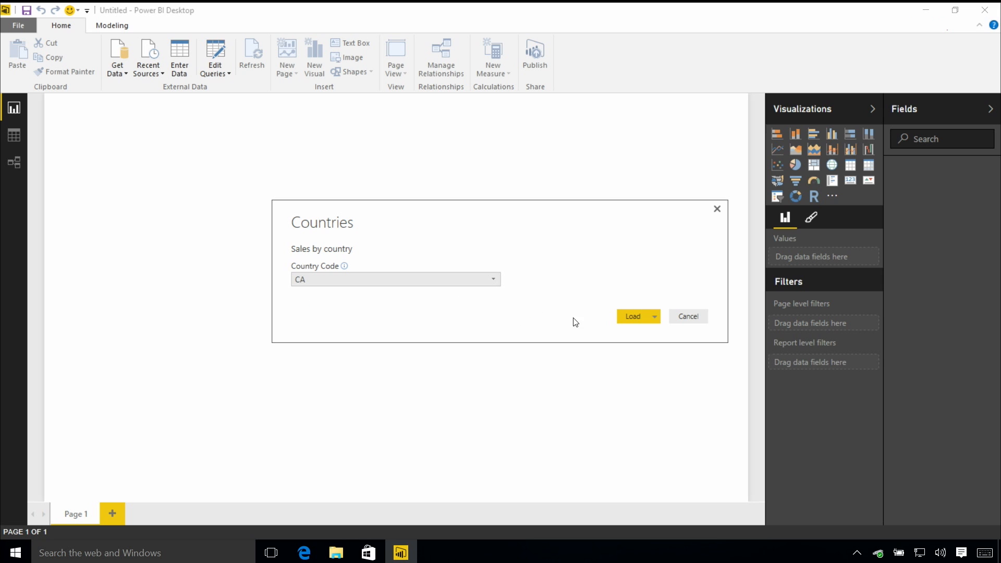
left_click(636, 317)
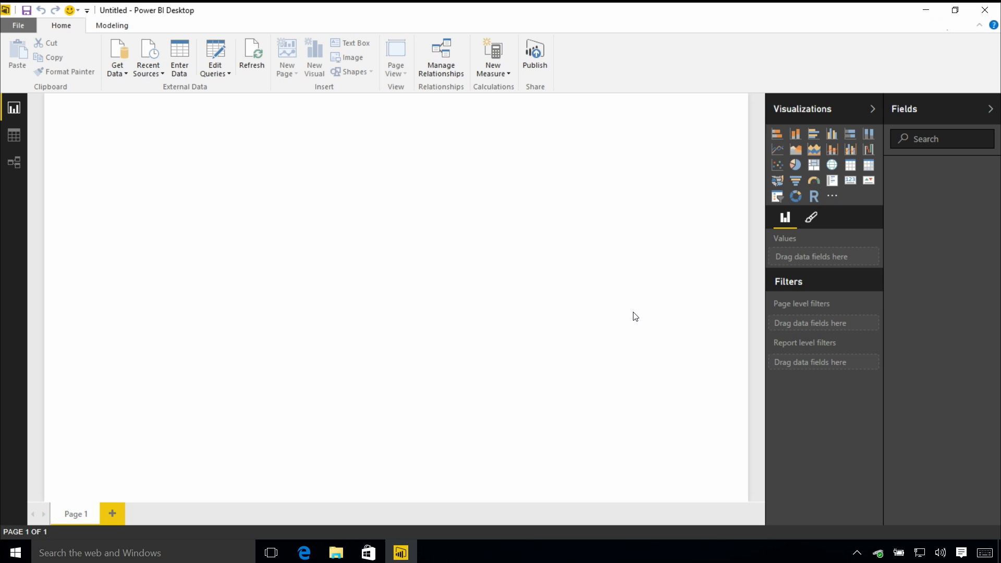